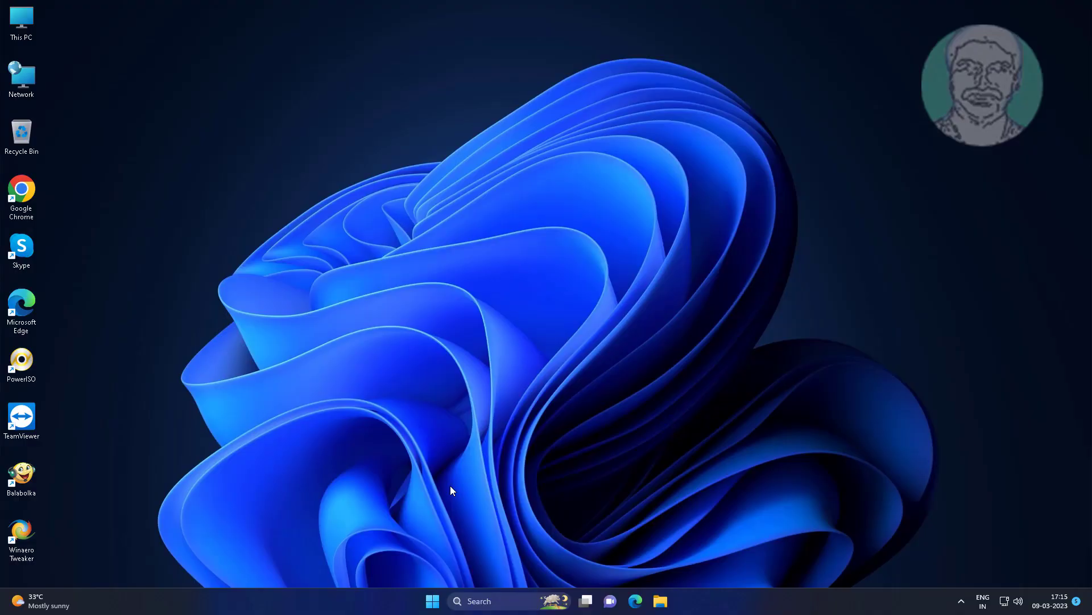
Step: Open Device Manager from the Start button's quick menu and centre its window
right_click(432, 600)
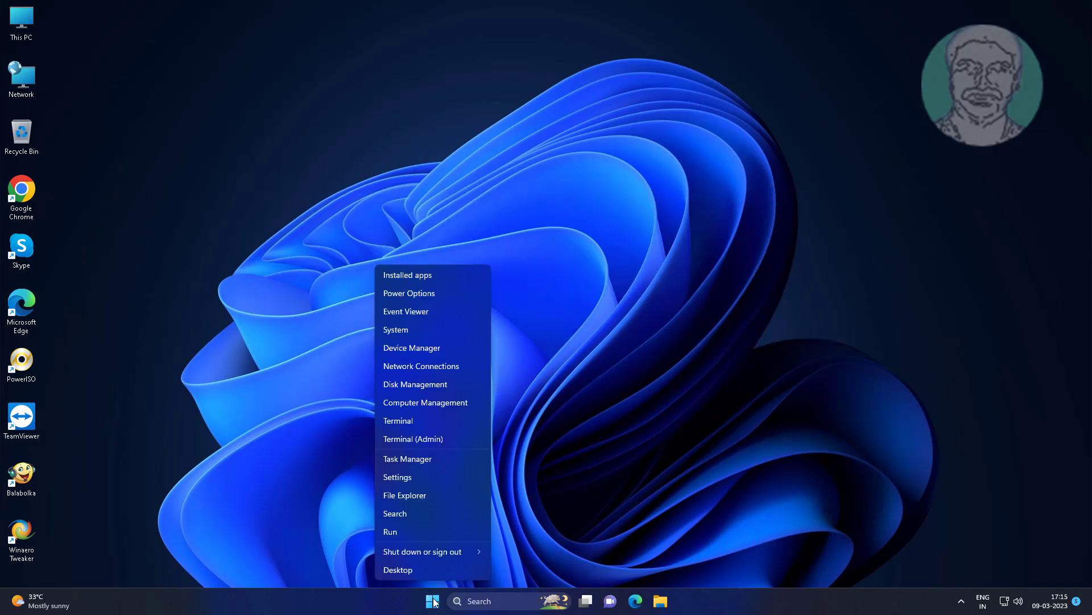
click(401, 349)
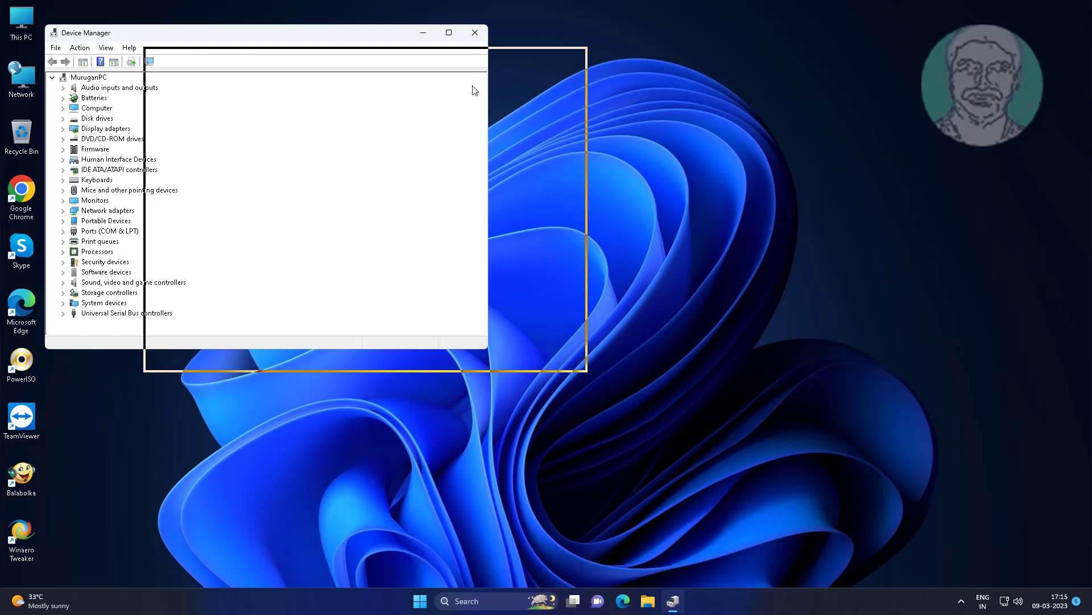
drag(341, 33, 689, 94)
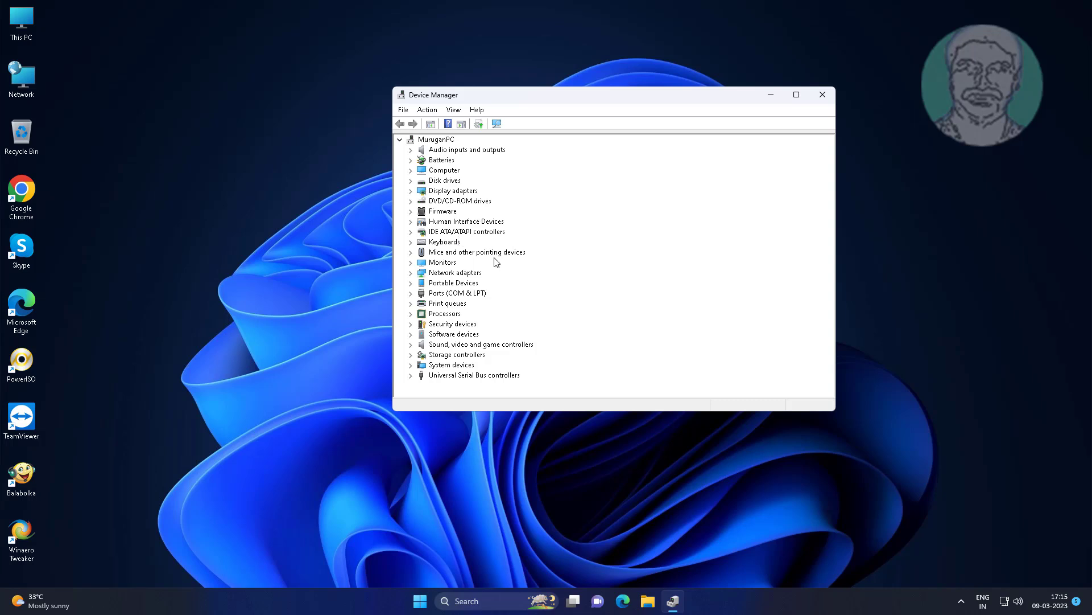
Step: Expand Network adapters and bring up the actions for the TP-Link Wireless USB Adapter
click(463, 273)
click(411, 273)
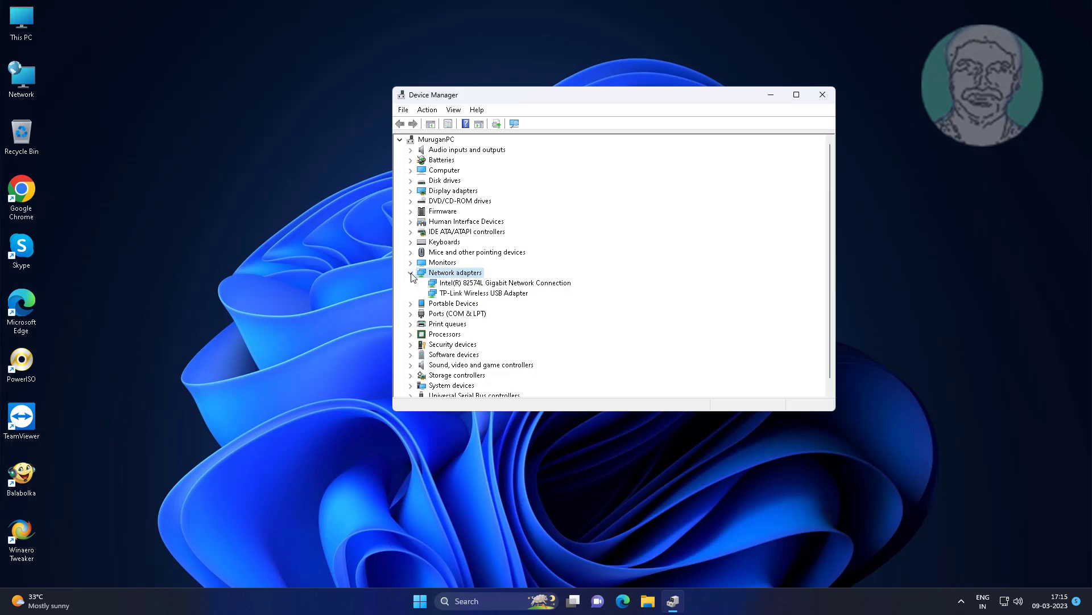
click(482, 293)
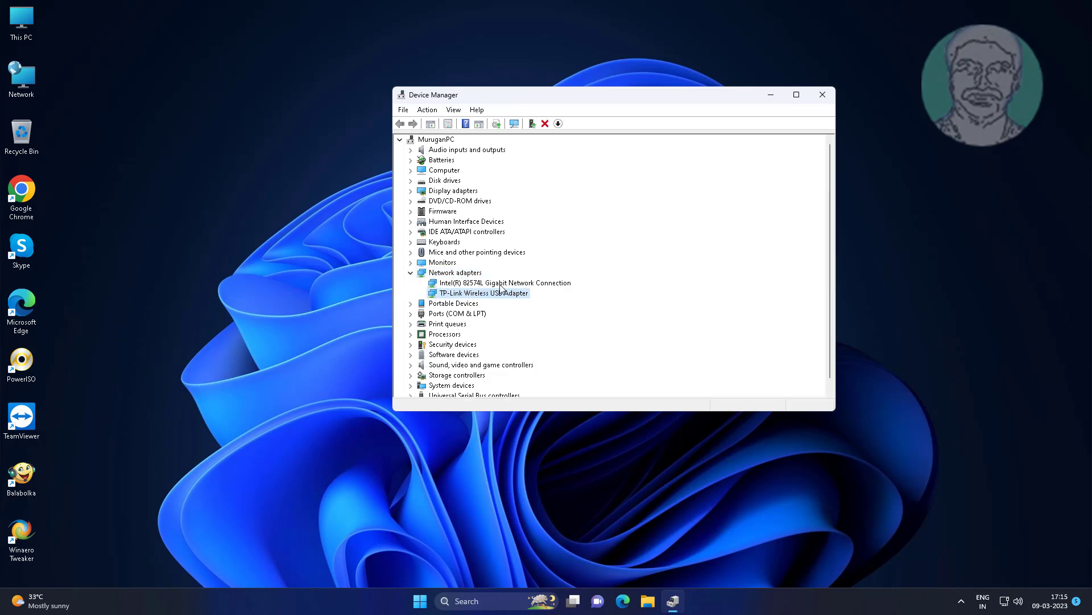
right_click(518, 297)
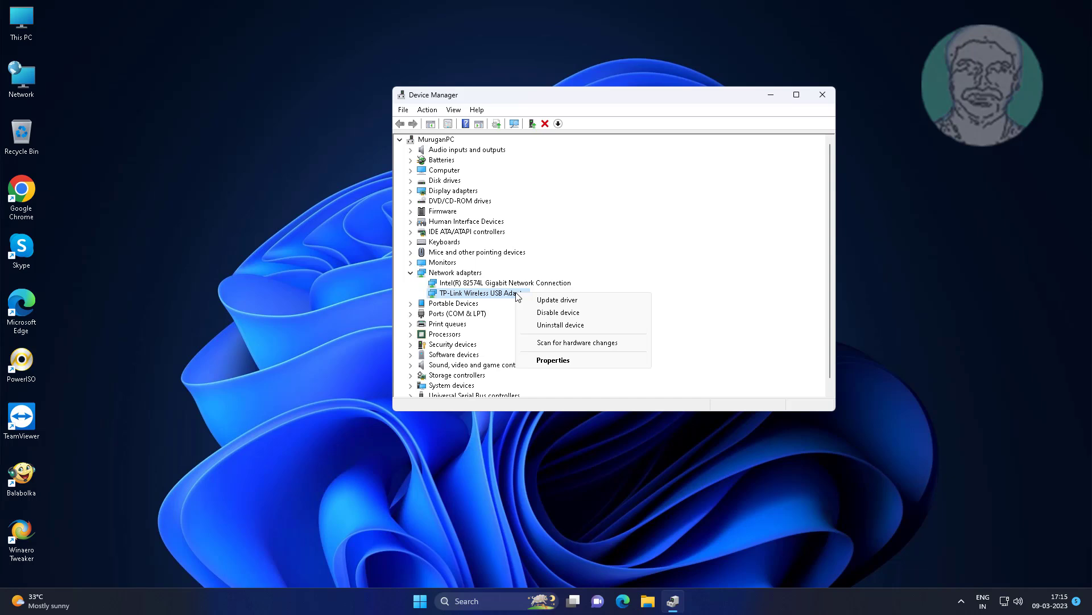
Step: Uninstall the TP-Link Wireless USB Adapter, then scan for hardware changes to redetect it
click(563, 325)
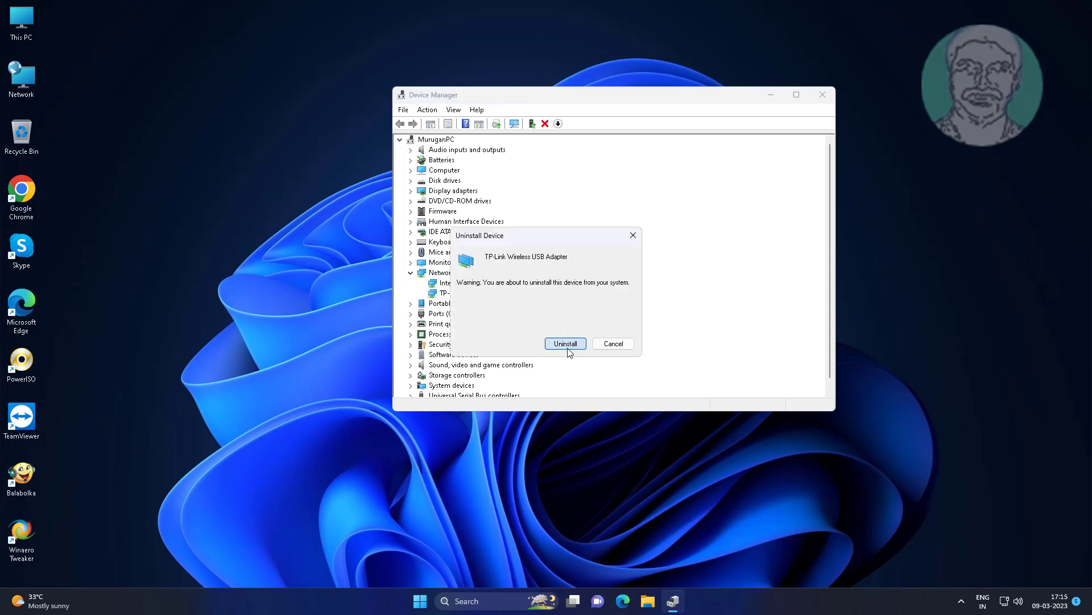
click(566, 344)
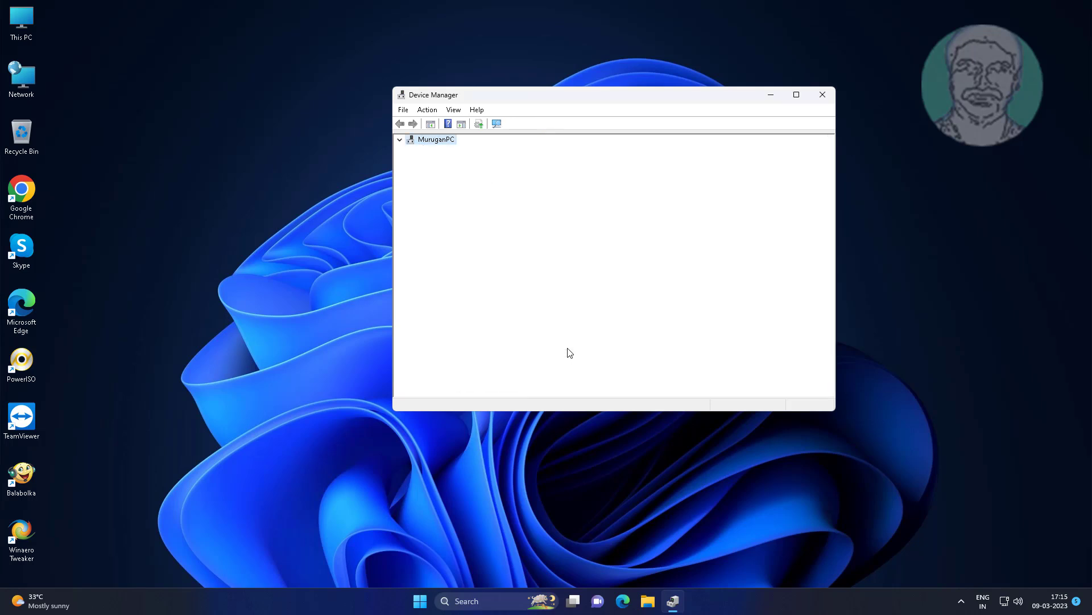
click(426, 110)
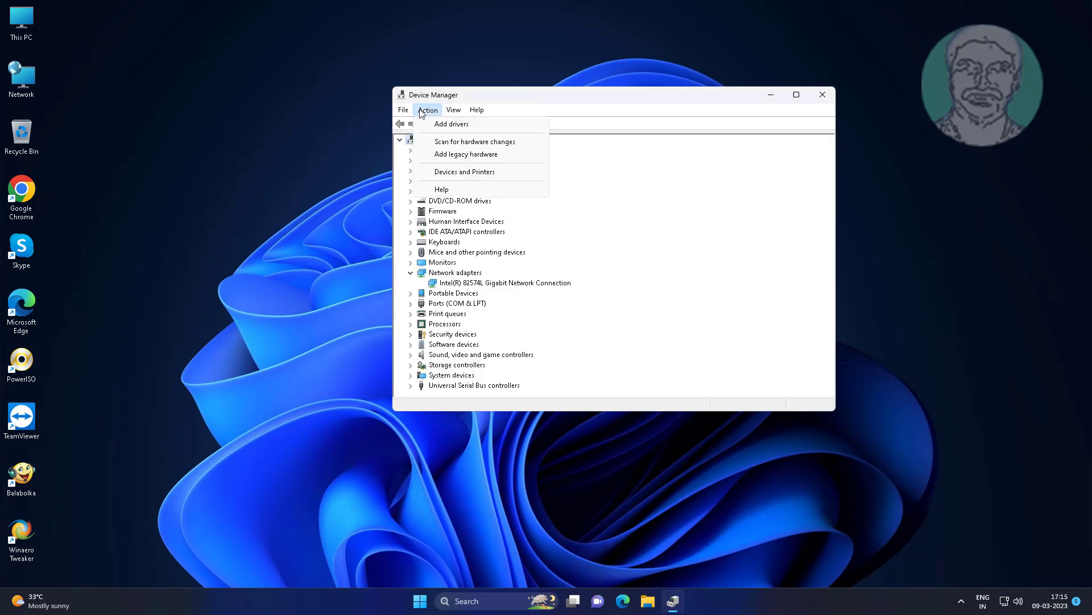
click(461, 144)
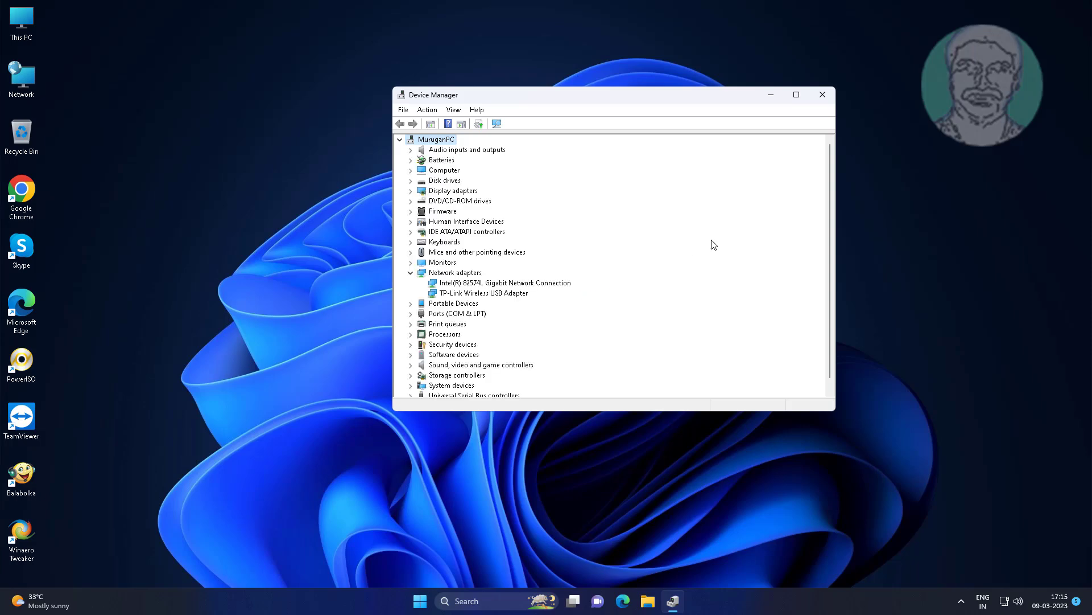
Step: Close Device Manager and open Network Connections by searching ncpa.cpl
click(824, 95)
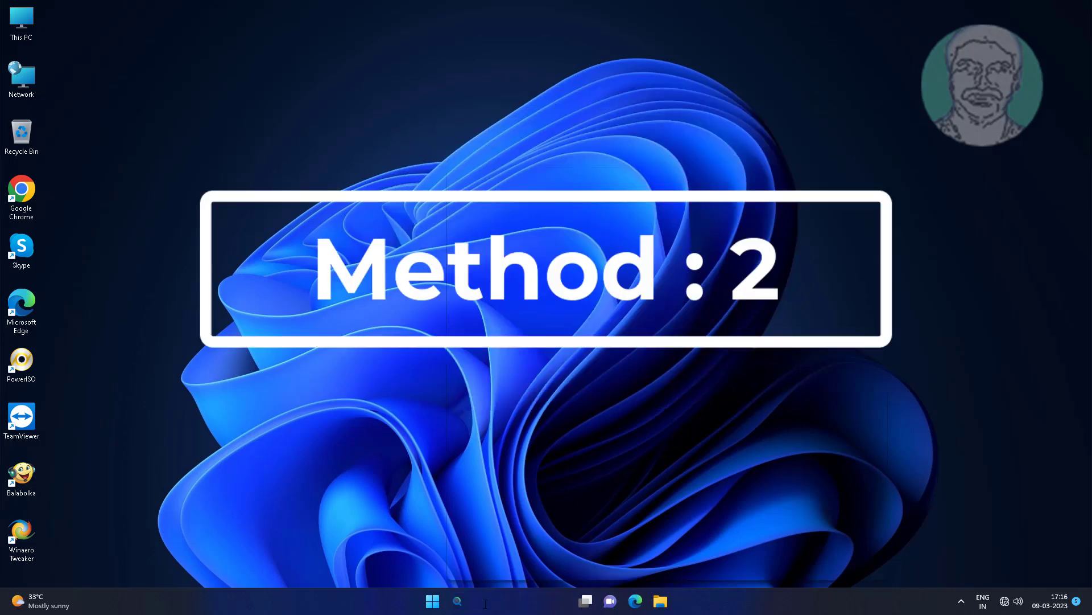
click(485, 603)
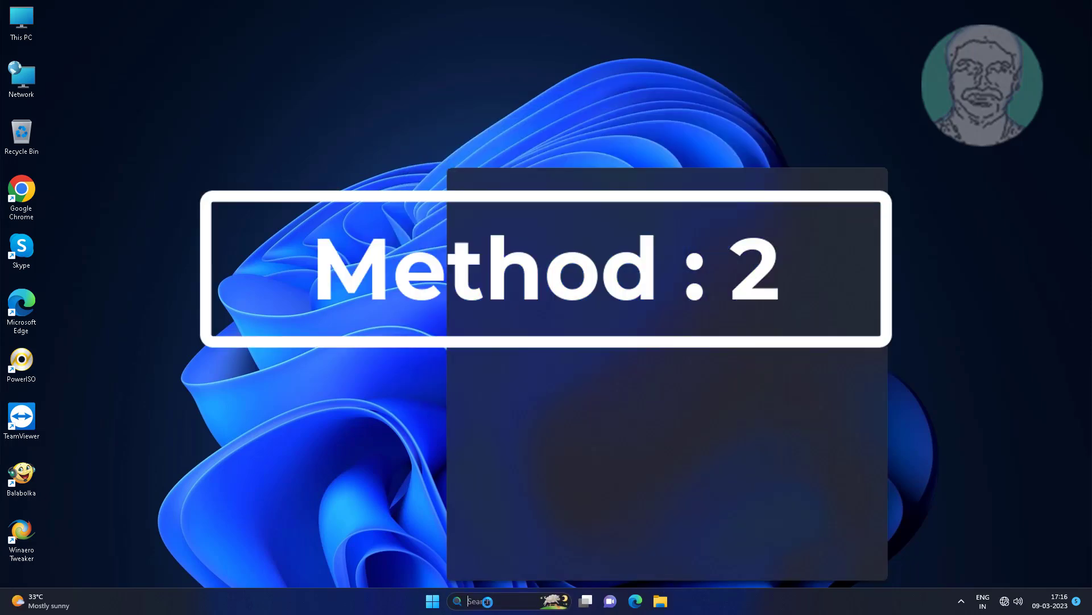
text(ncpa.cpl)
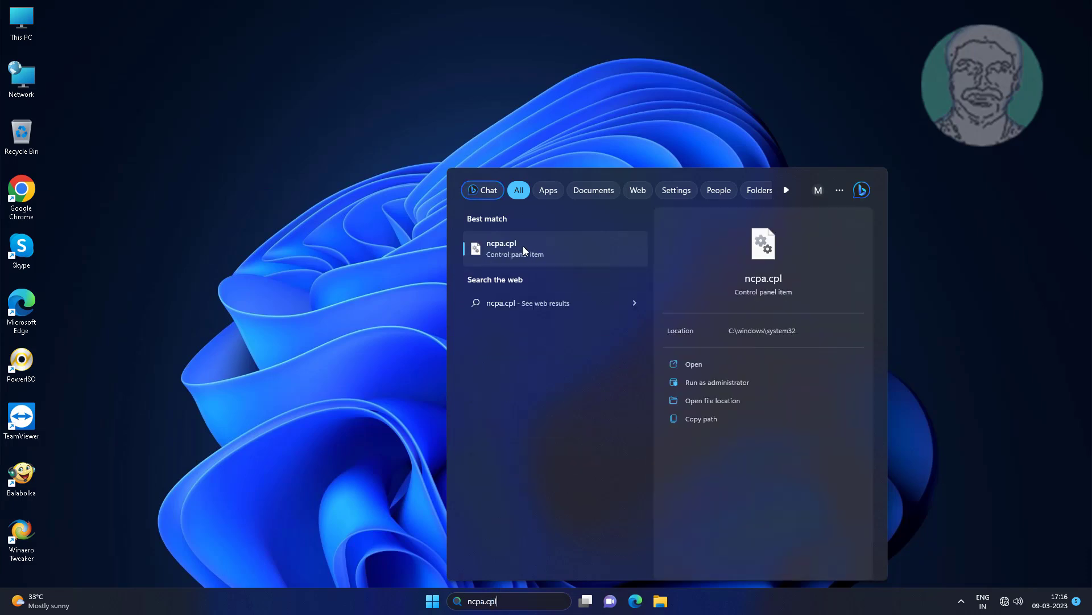
click(523, 247)
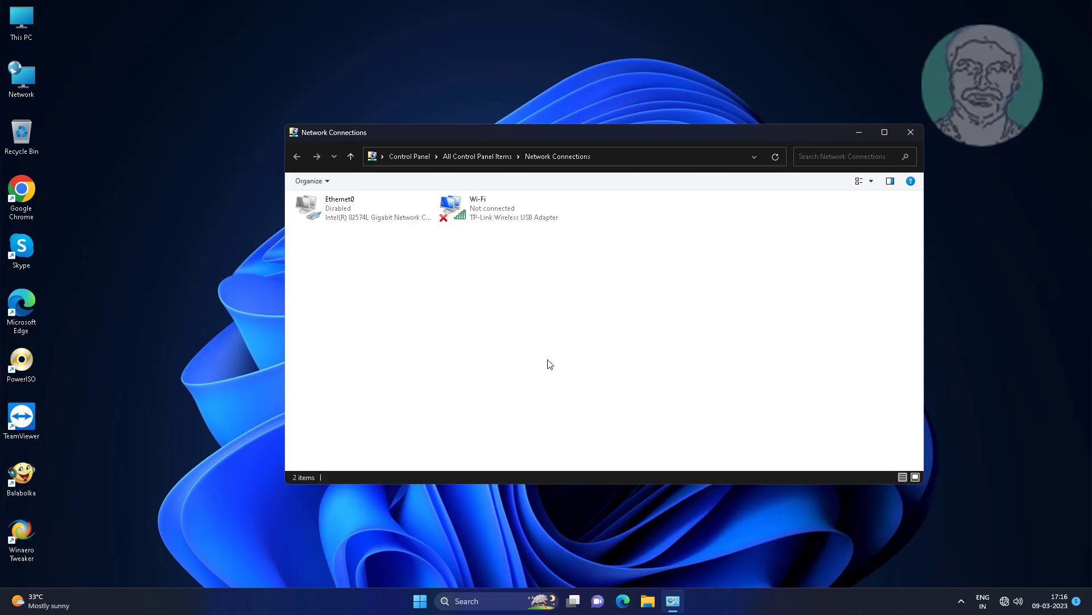
Step: Disable the Wi-Fi adapter in Network Connections
click(490, 219)
right_click(514, 211)
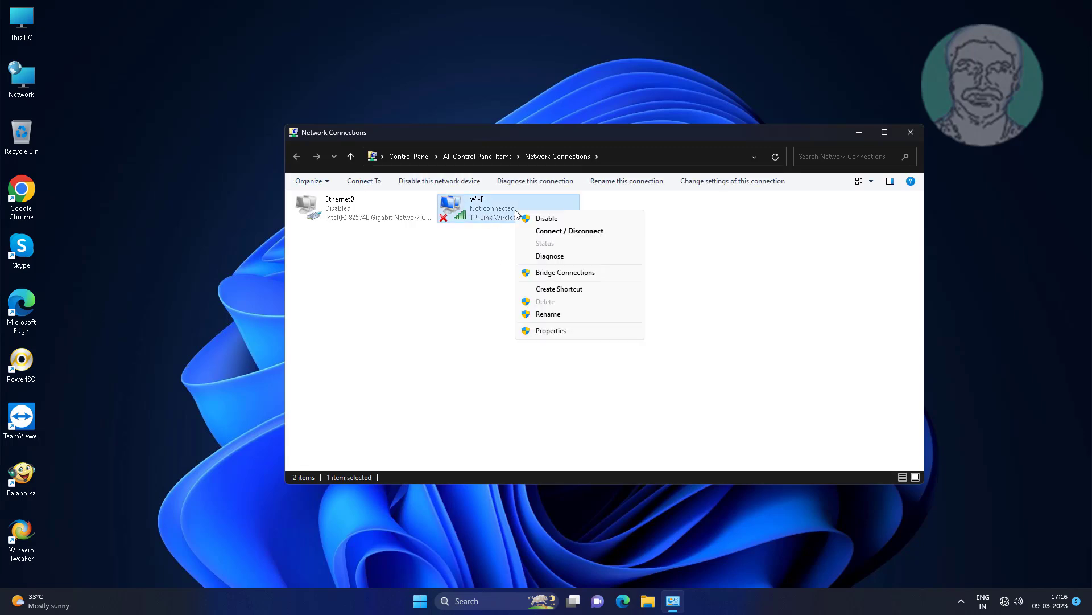
click(586, 219)
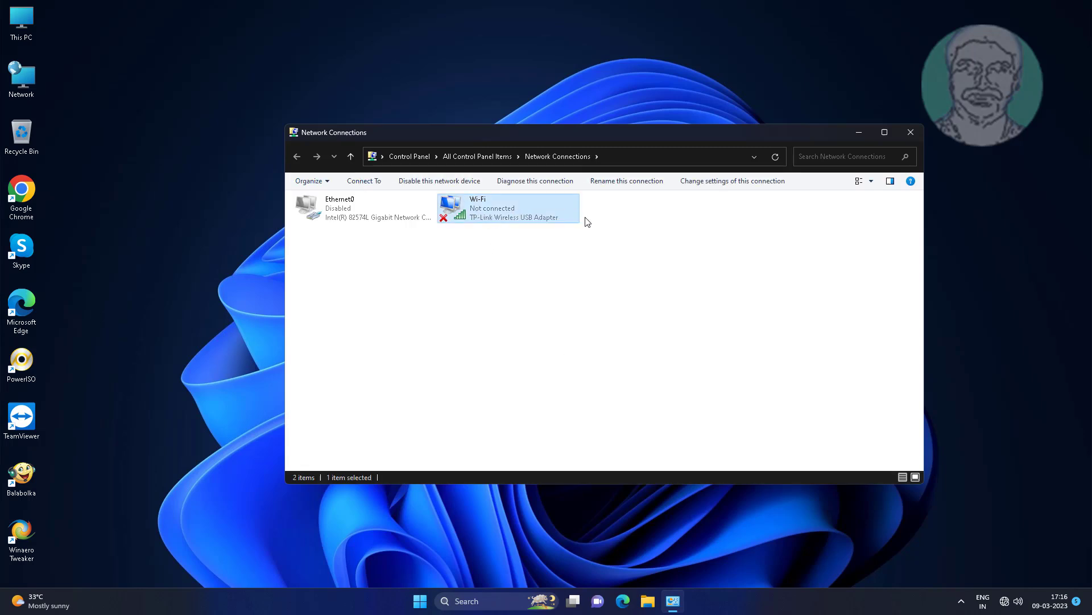
click(596, 284)
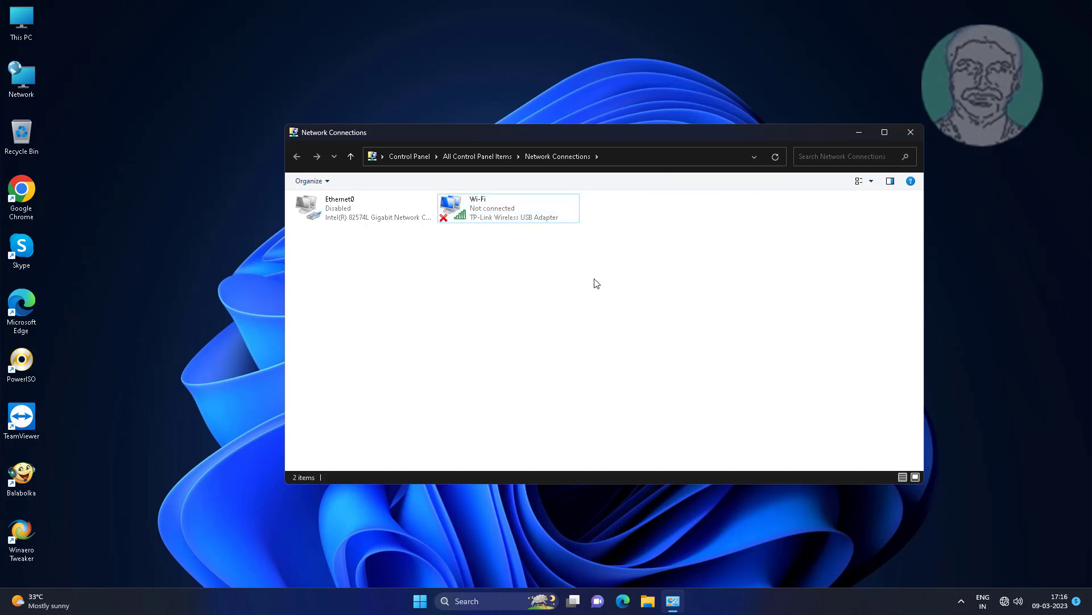
Step: Re-enable the Wi-Fi adapter and close the Network Connections window
right_click(503, 200)
click(534, 209)
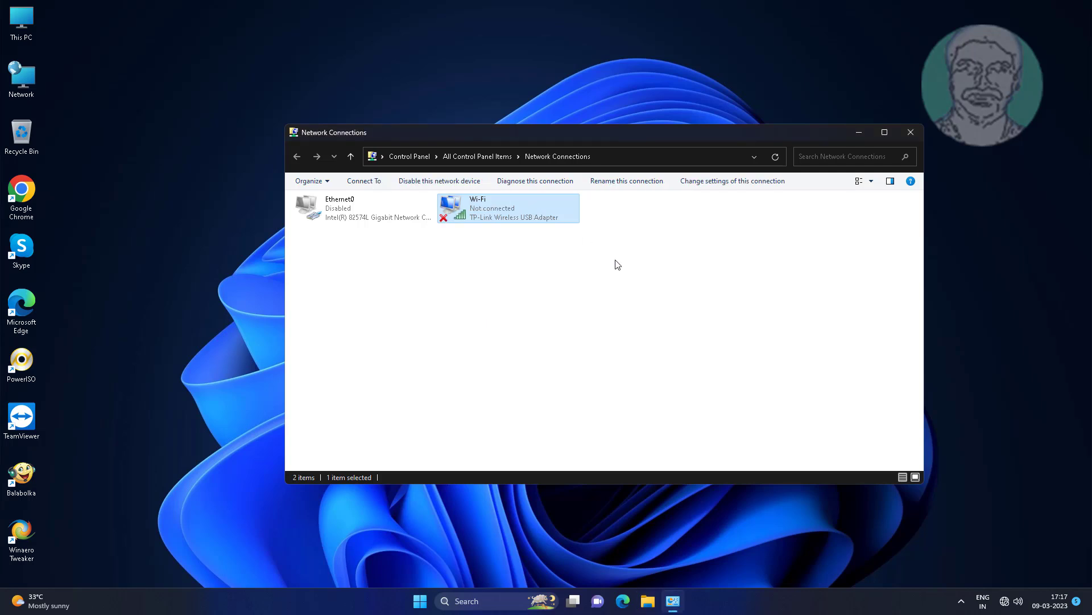
click(615, 289)
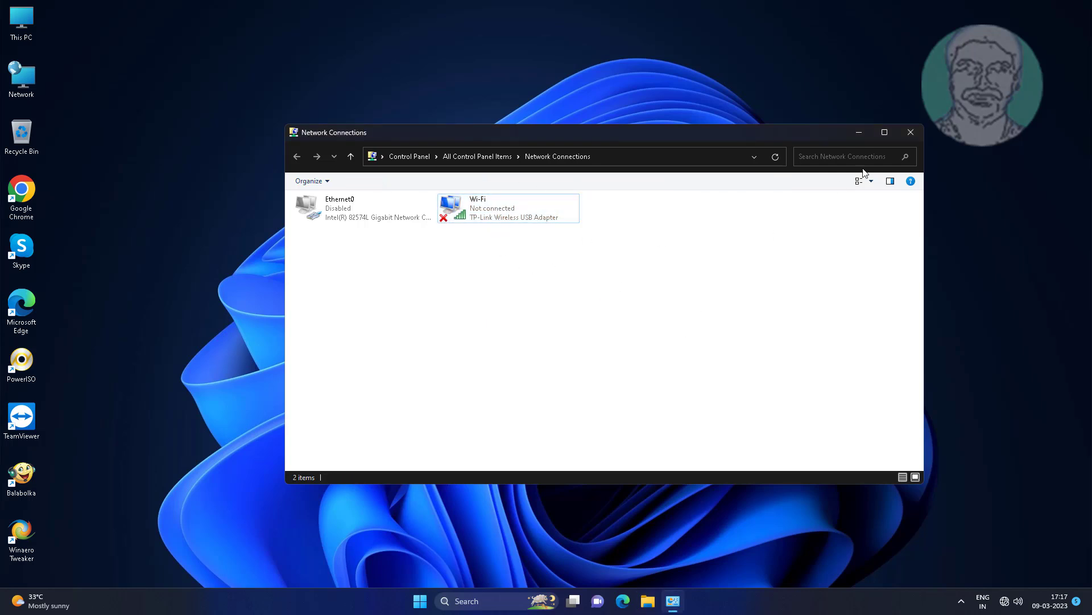
click(911, 133)
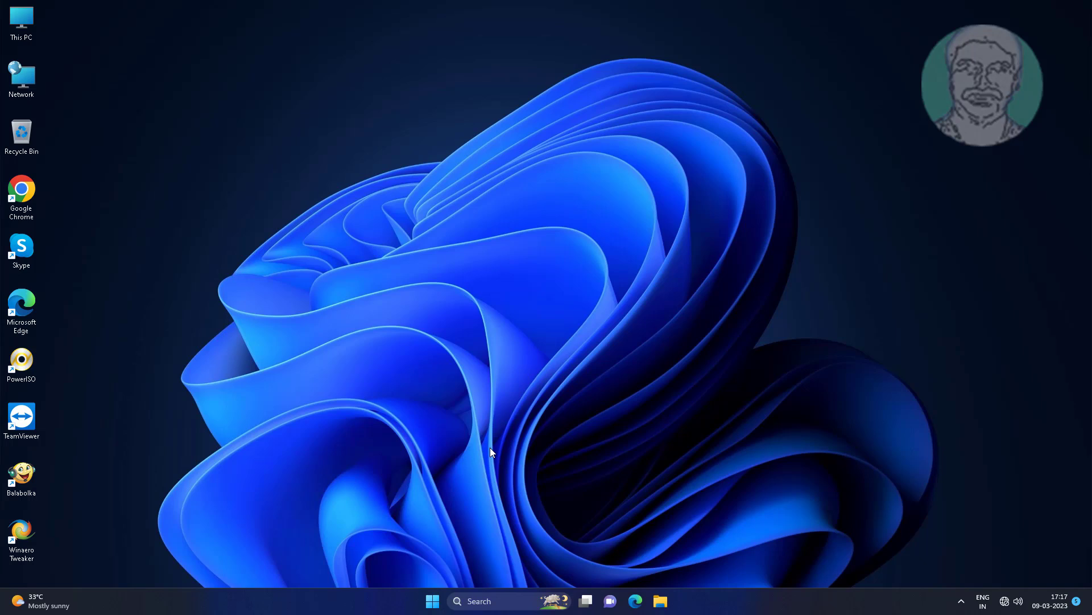
Step: Run Network reset from Settings' advanced network settings and confirm it with Yes
click(434, 601)
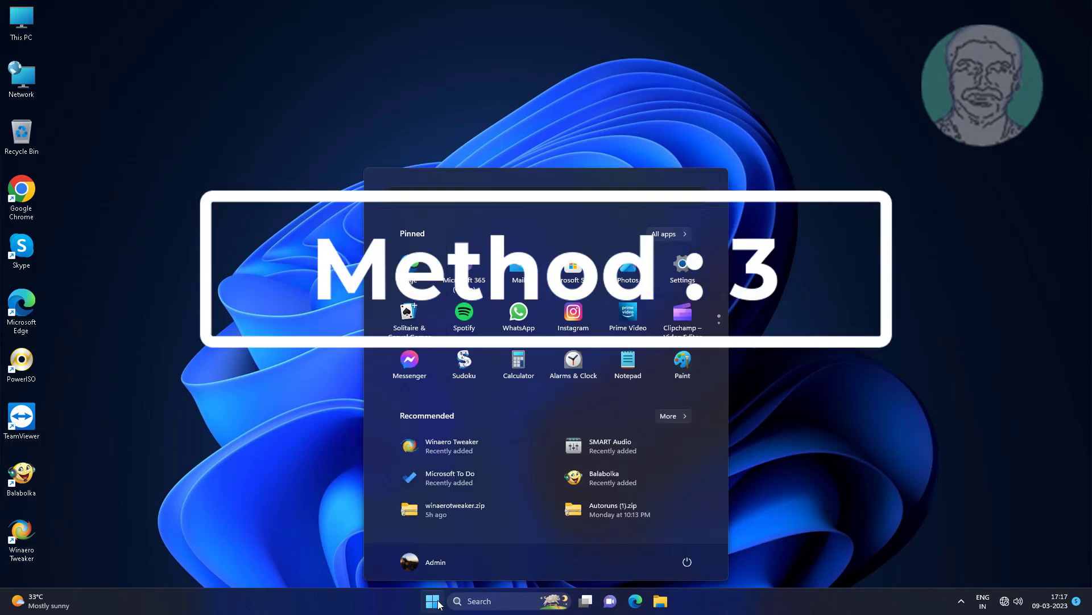
click(676, 276)
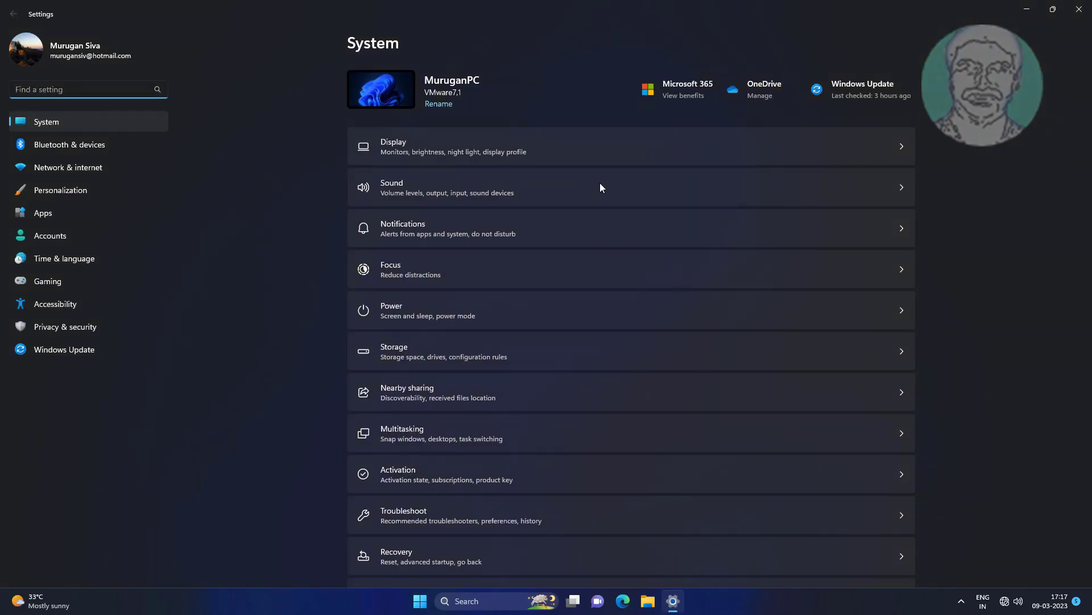
click(87, 172)
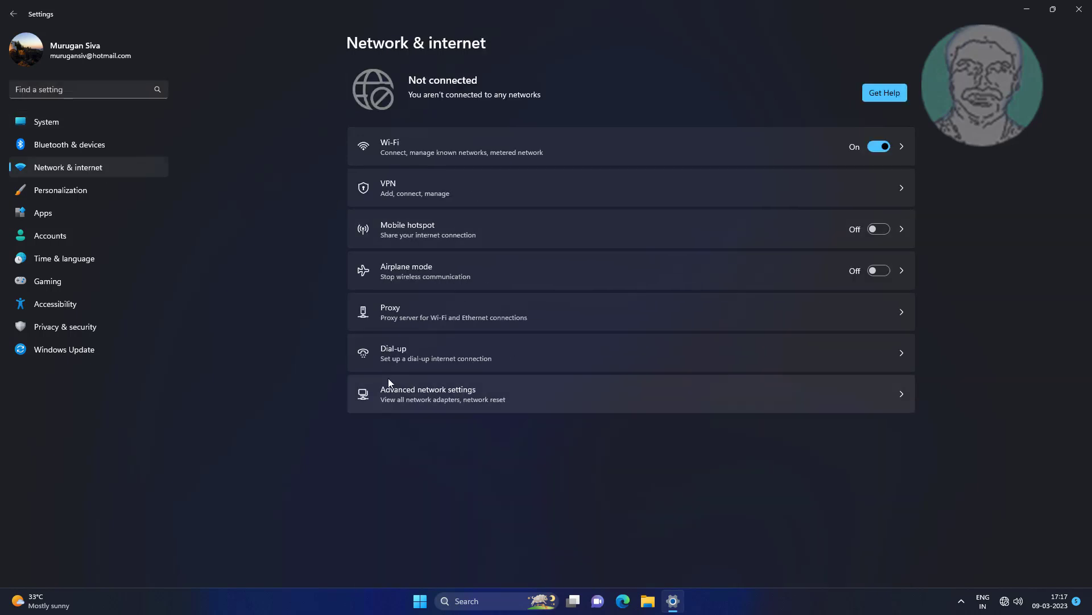
click(418, 396)
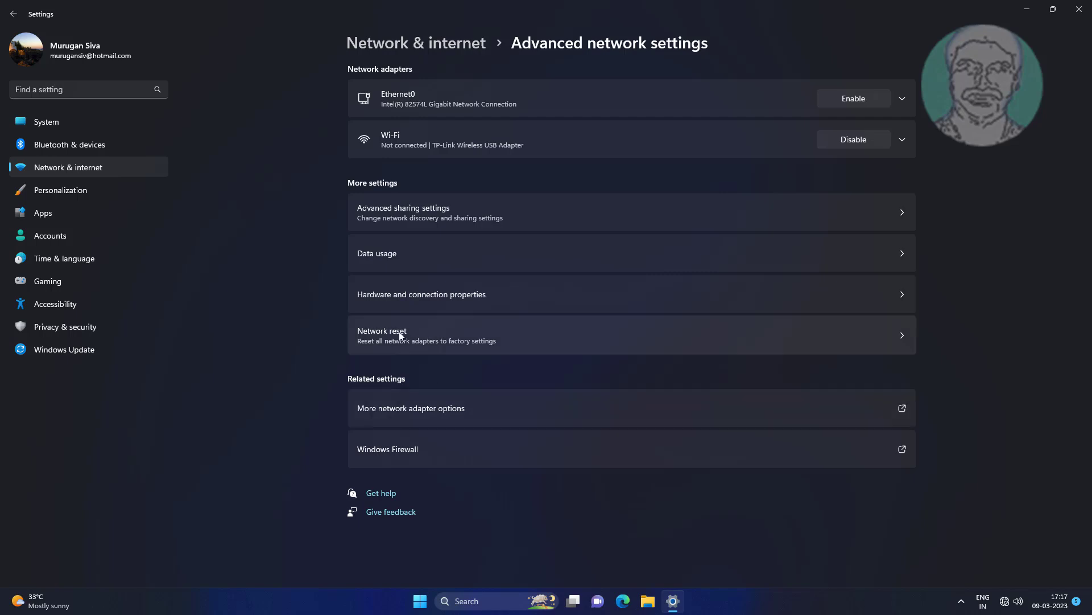
click(417, 337)
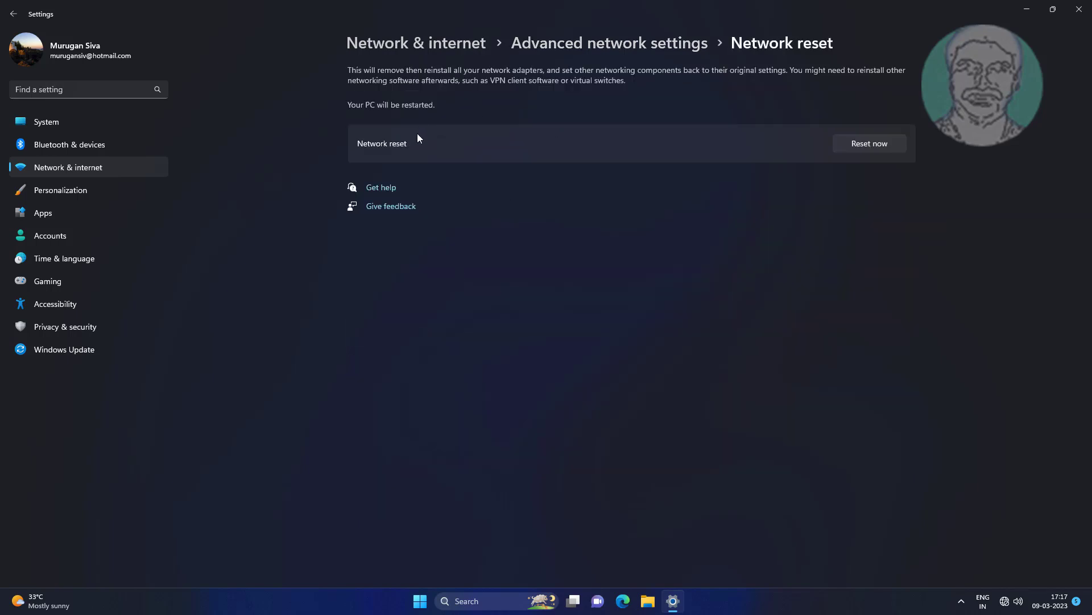
click(892, 140)
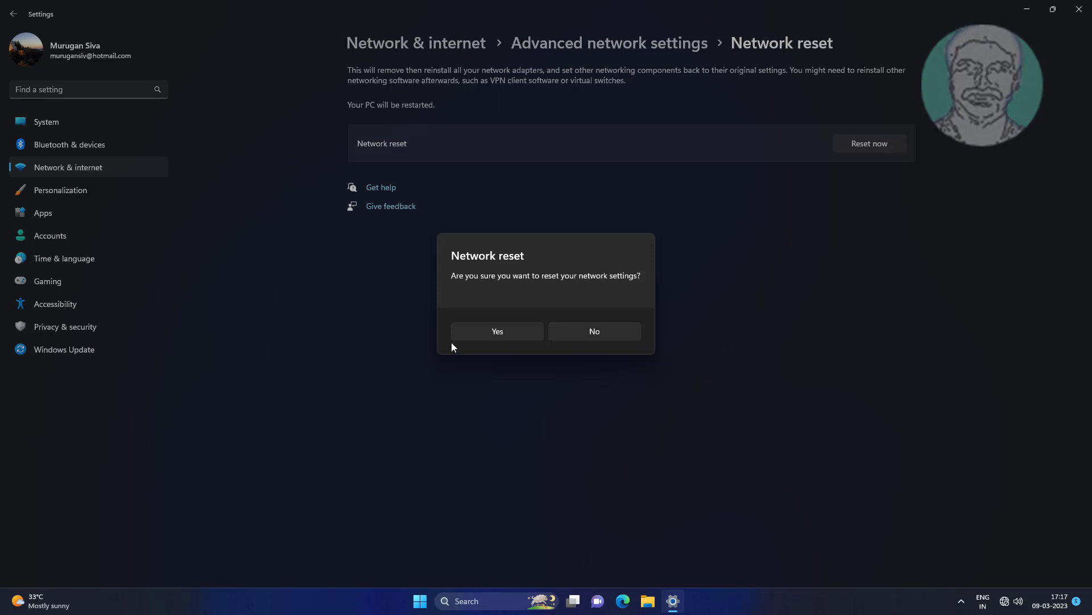
click(503, 335)
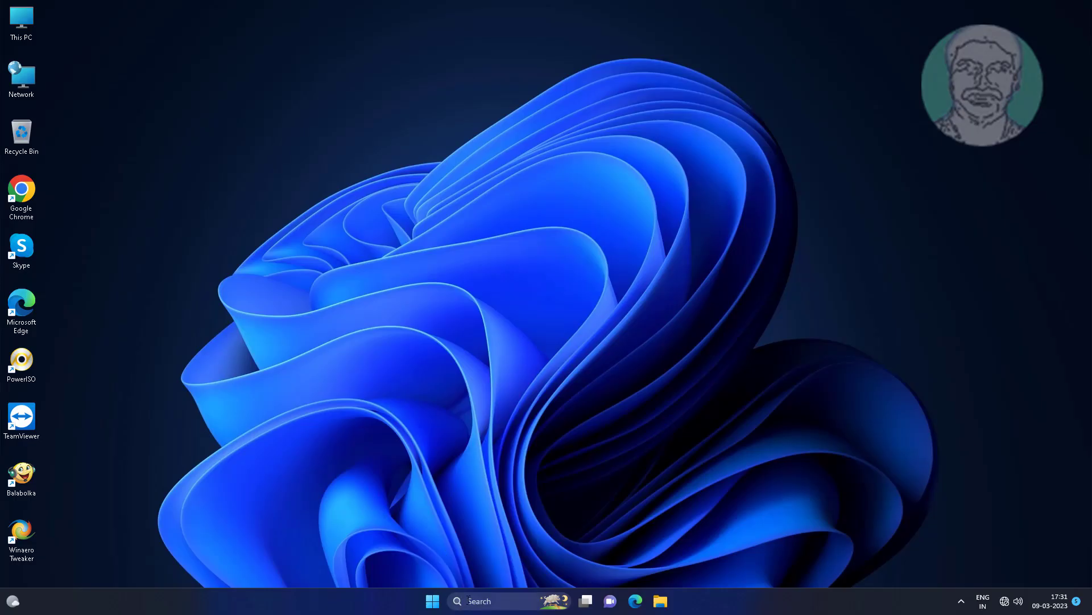
Step: Search for 'control panel', open it, and go to the Network and Sharing Center
click(469, 599)
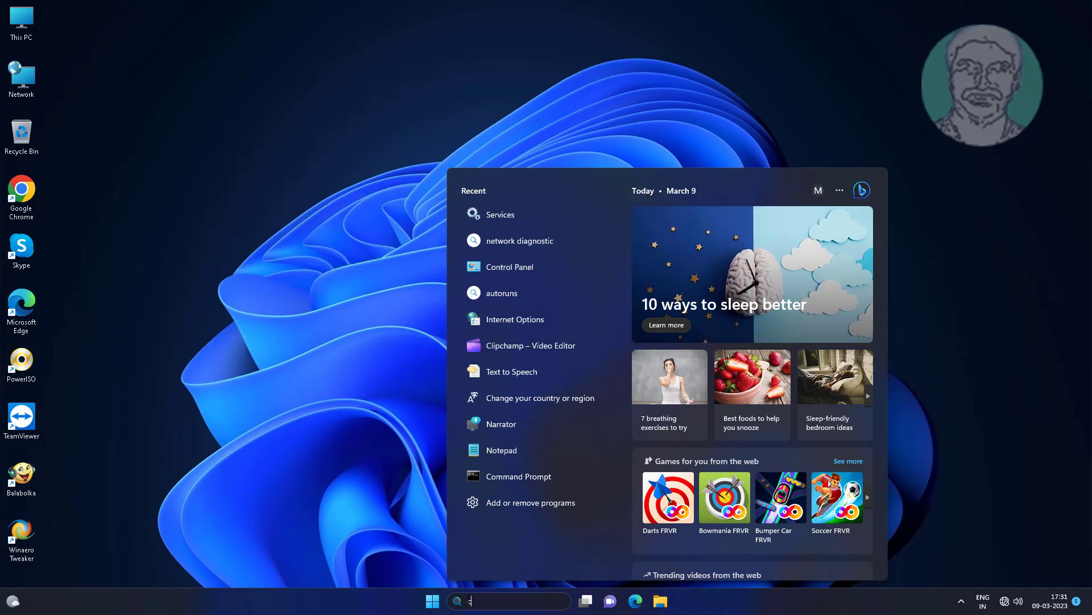
text(control p)
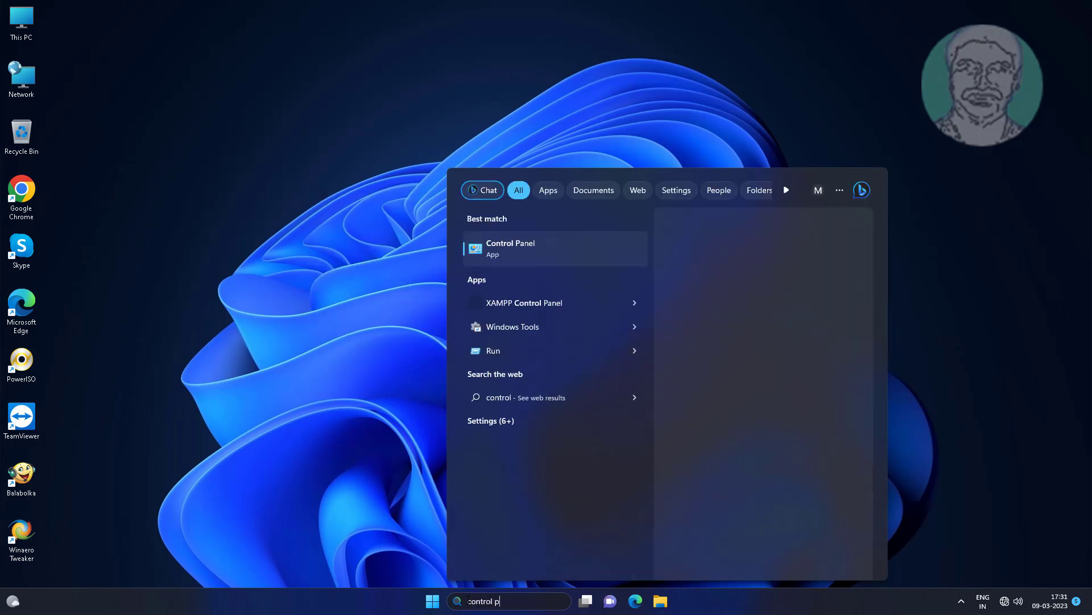
text(anel)
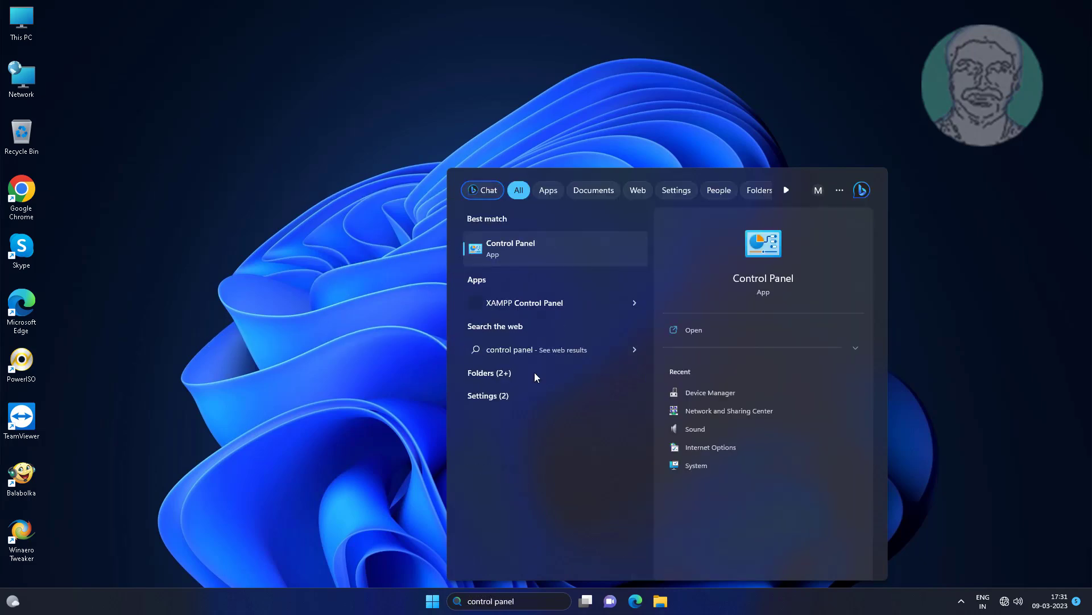
click(517, 258)
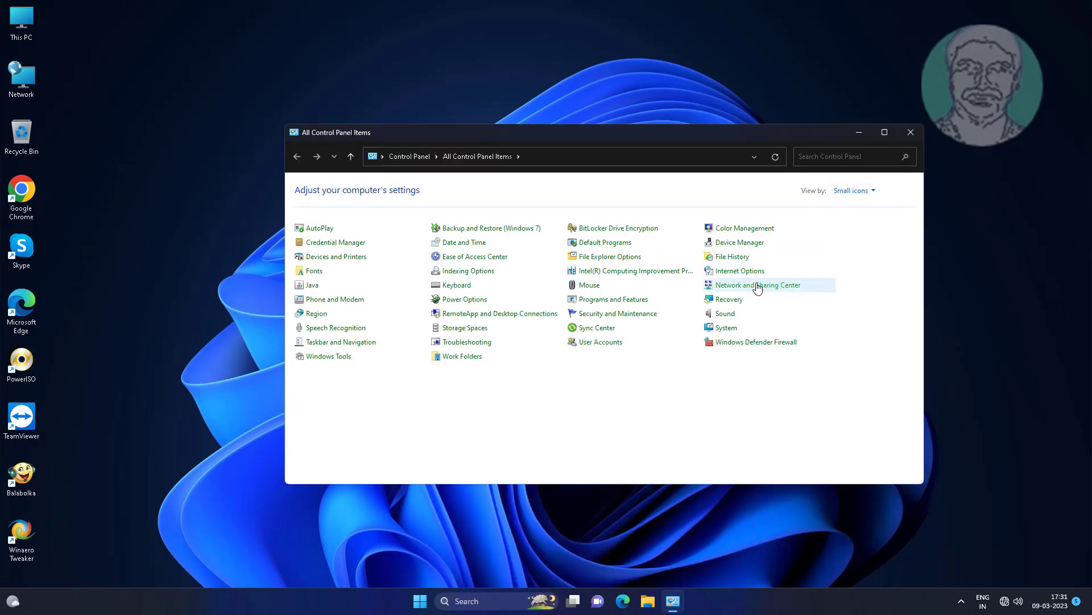
click(758, 286)
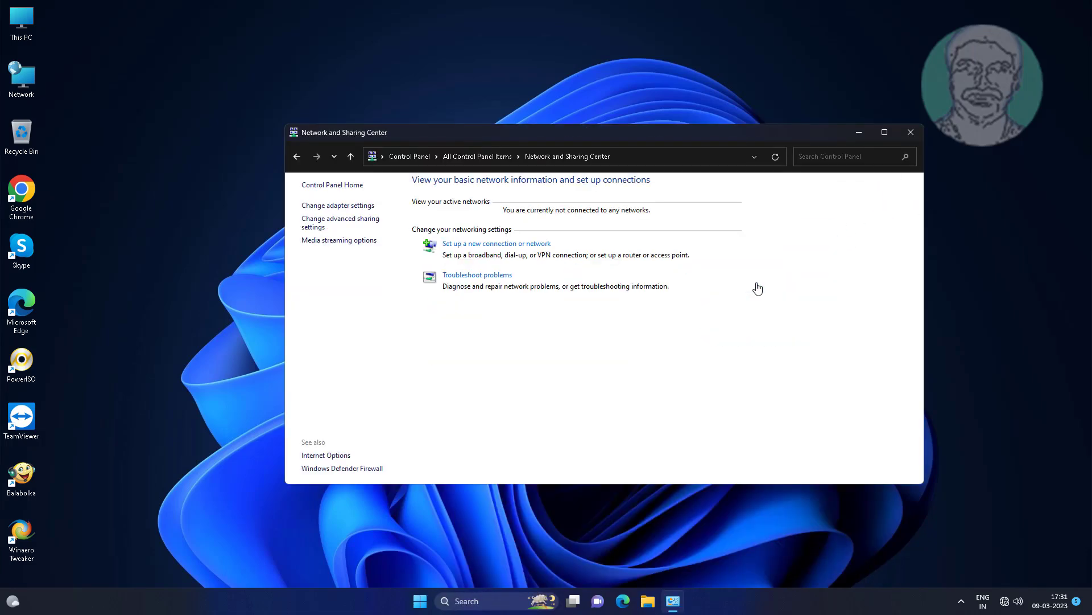
Step: Start a new connection setup, choosing to manually connect to a wireless network
click(521, 246)
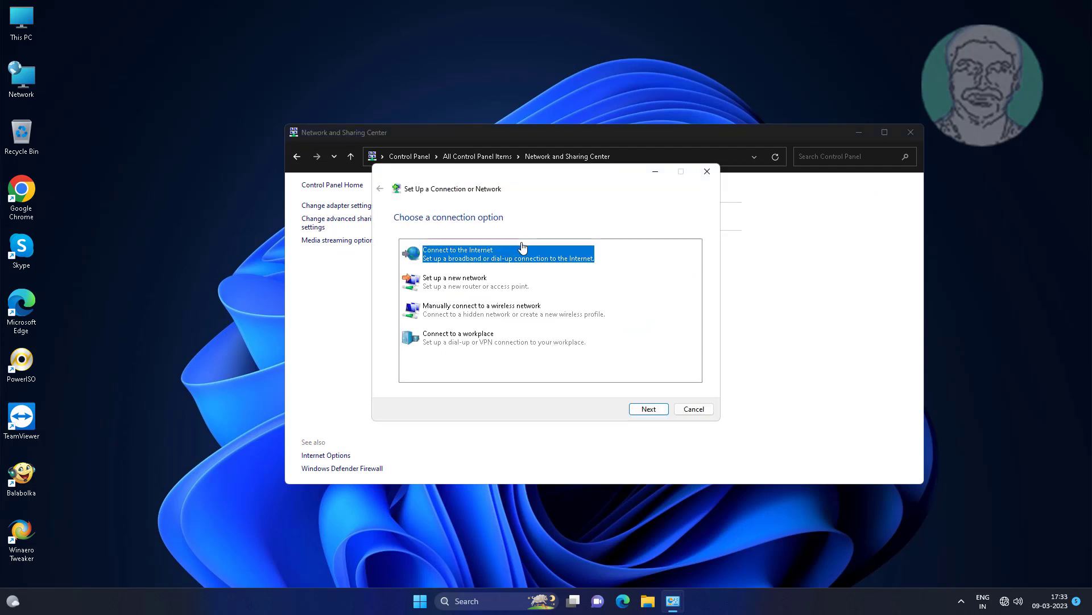
click(491, 319)
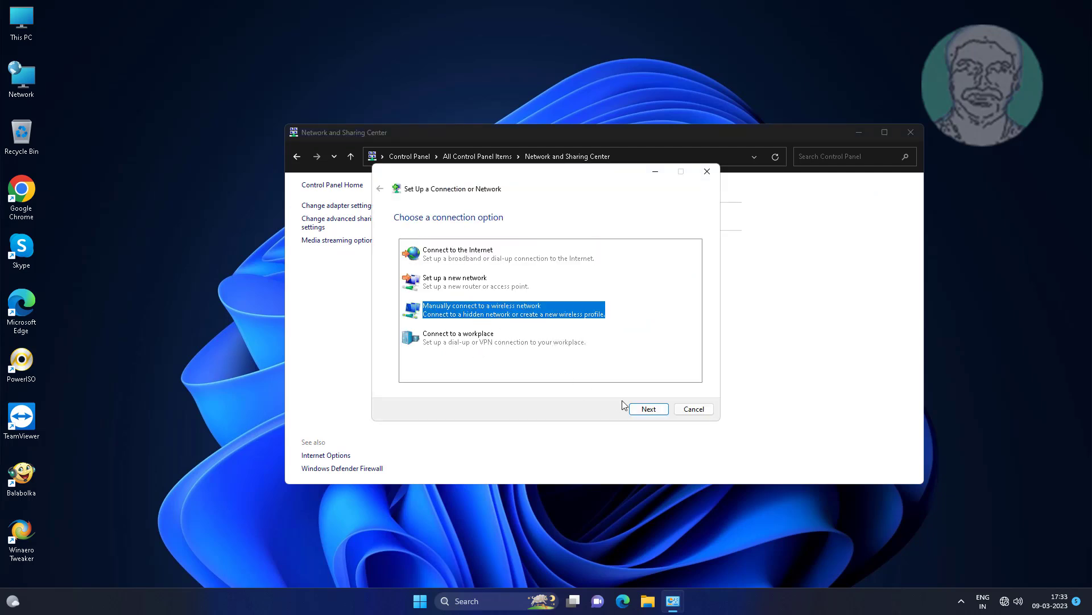
click(656, 409)
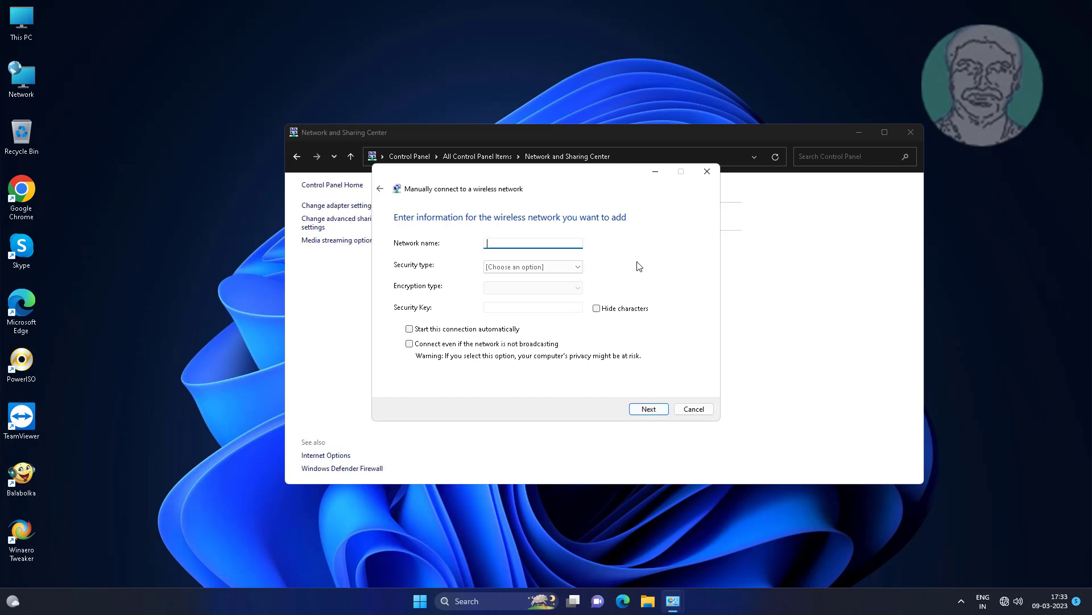
Step: Name the network 'New', choose WPA2-Personal, hide characters, and enter the security key
click(496, 243)
text(New)
click(549, 267)
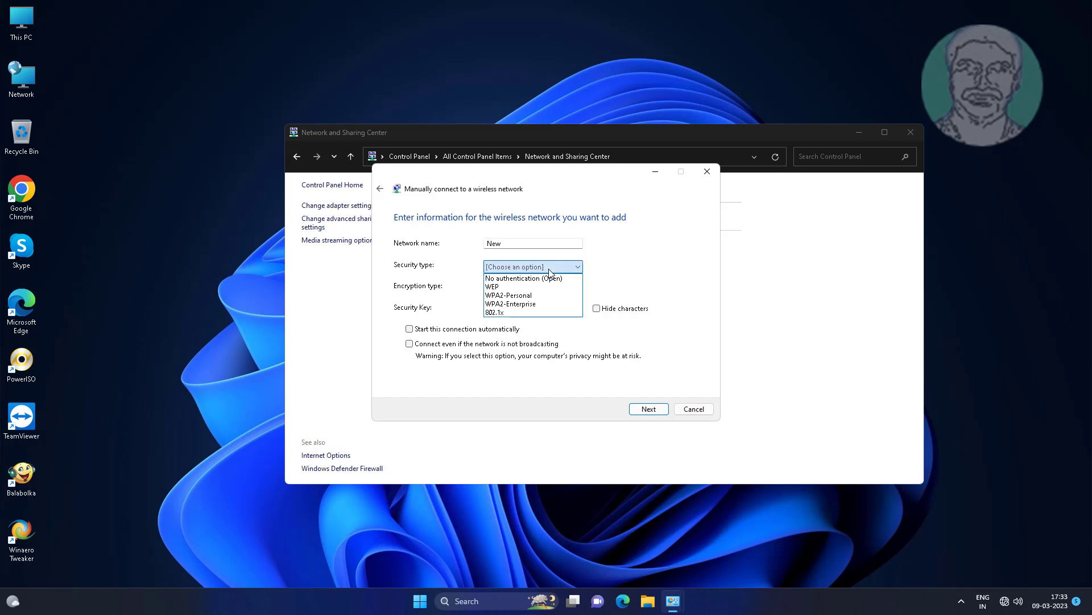
click(508, 294)
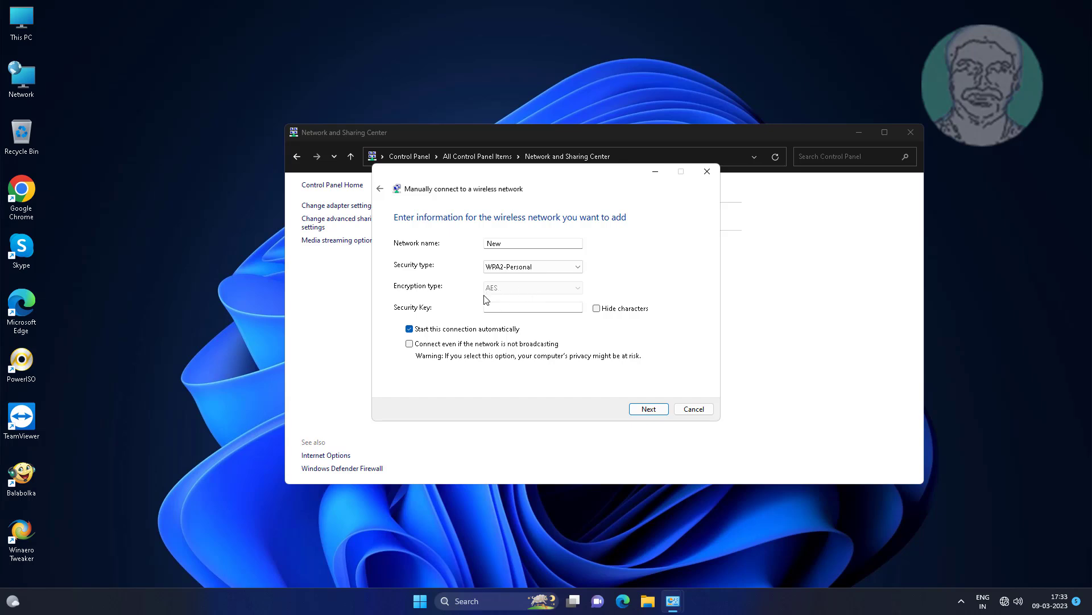
click(596, 309)
click(533, 307)
text(123456)
Step: Save the 'New' profile, close the wizard, and close Network and Sharing Center once Wi-Fi has internet
click(648, 408)
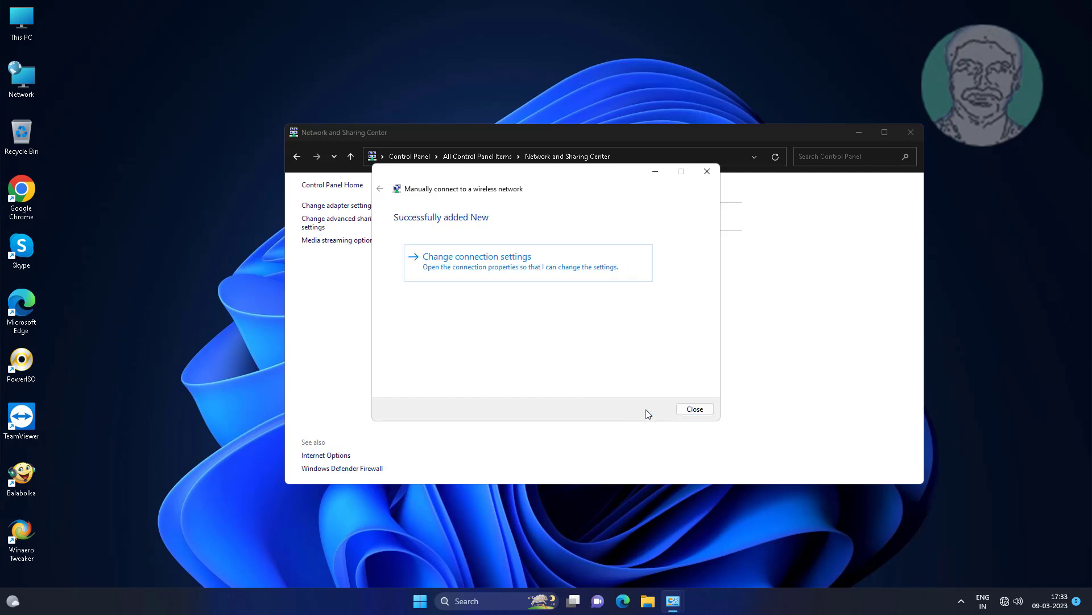
click(697, 410)
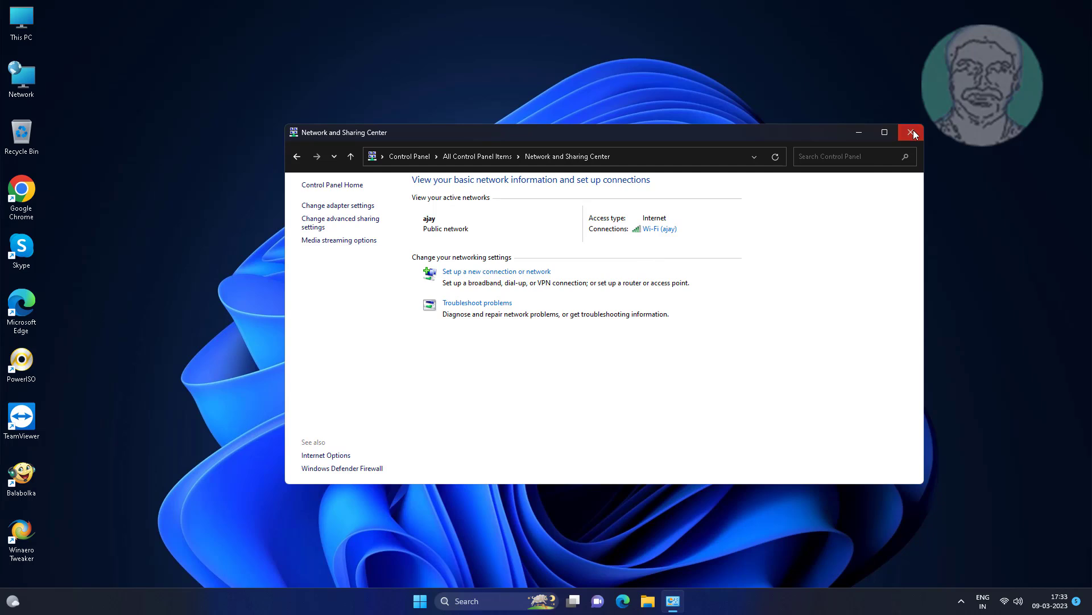
click(911, 133)
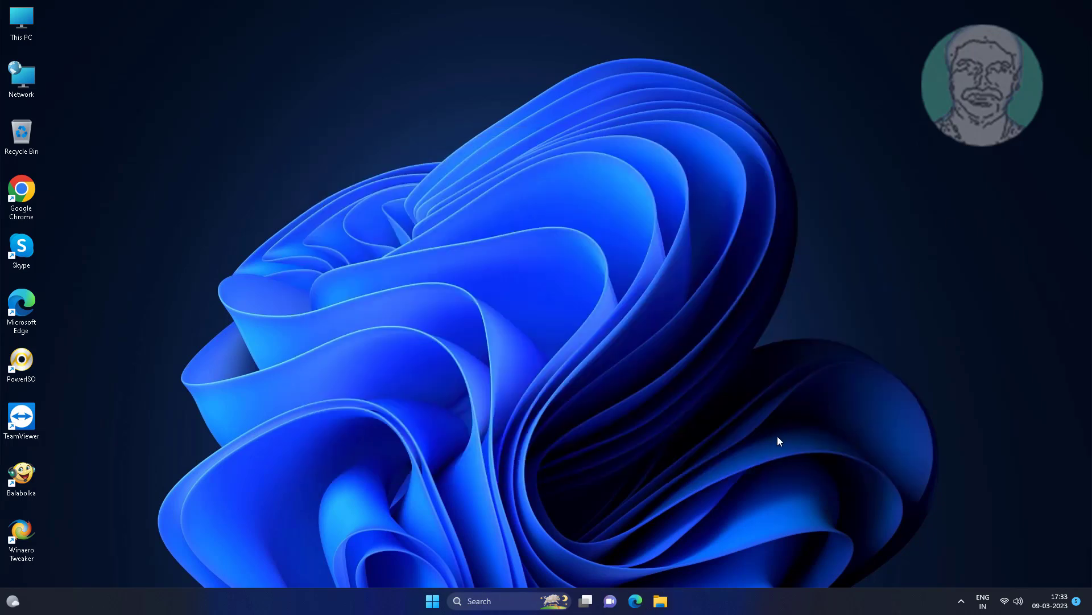